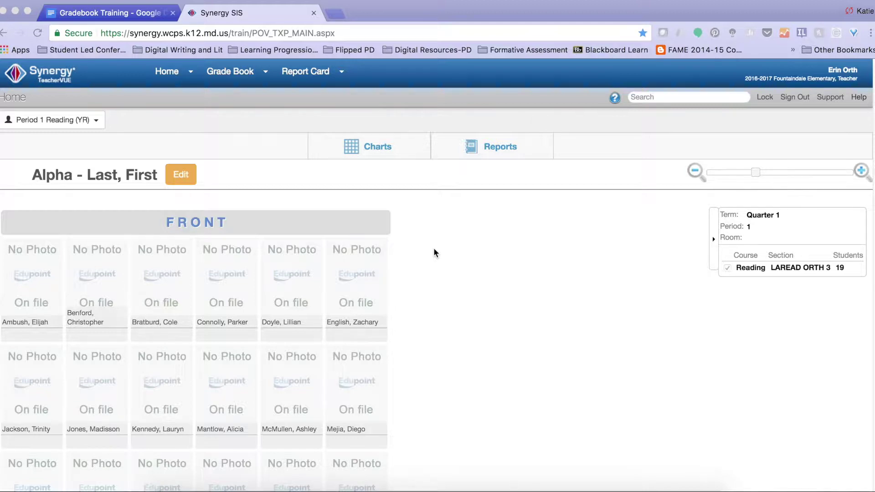
Start a new assignment from the Grade Book menu for Period 1 Reading in MP1
left_click(243, 73)
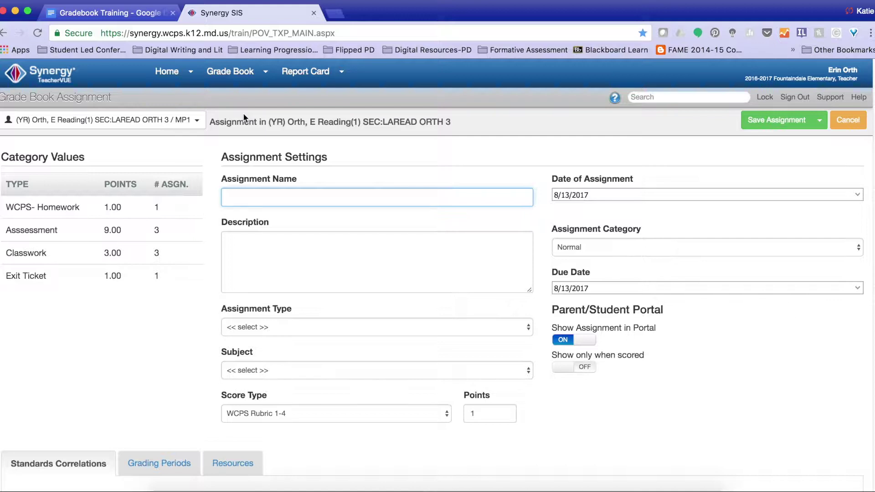
left_click(185, 129)
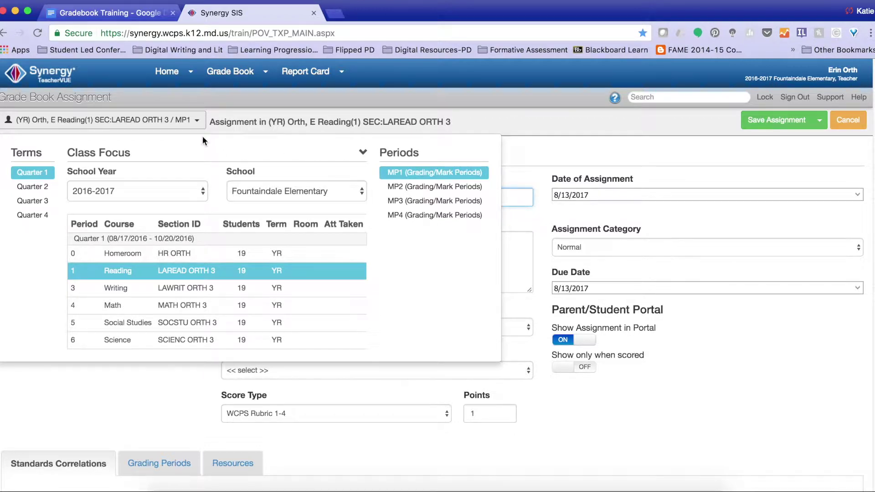
left_click(198, 122)
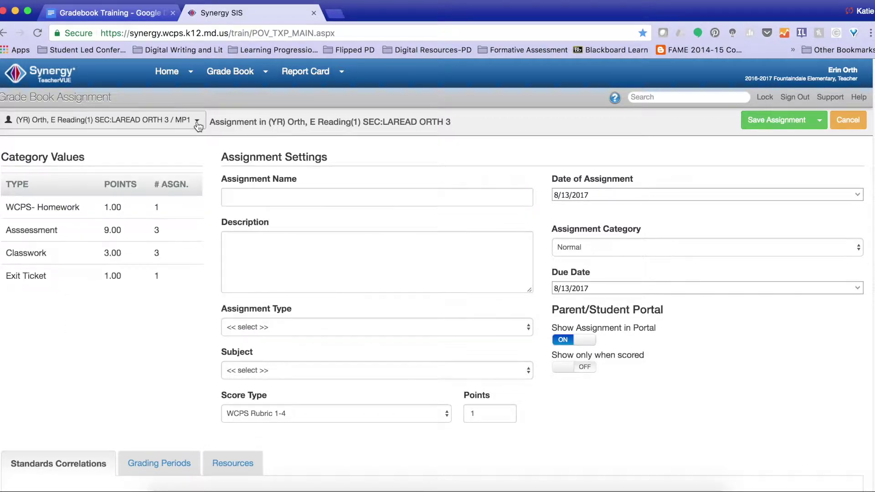
Enter the assignment name 'Learner Behvior-Indpendent' and description 'Indepndent Learner Behavior'
left_click(235, 194)
type("Lea")
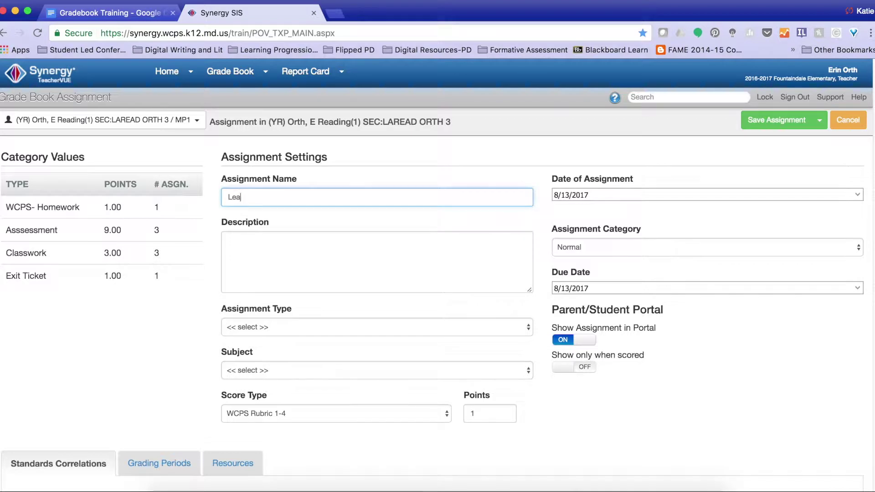
type("rner Behvior-Indpentndent")
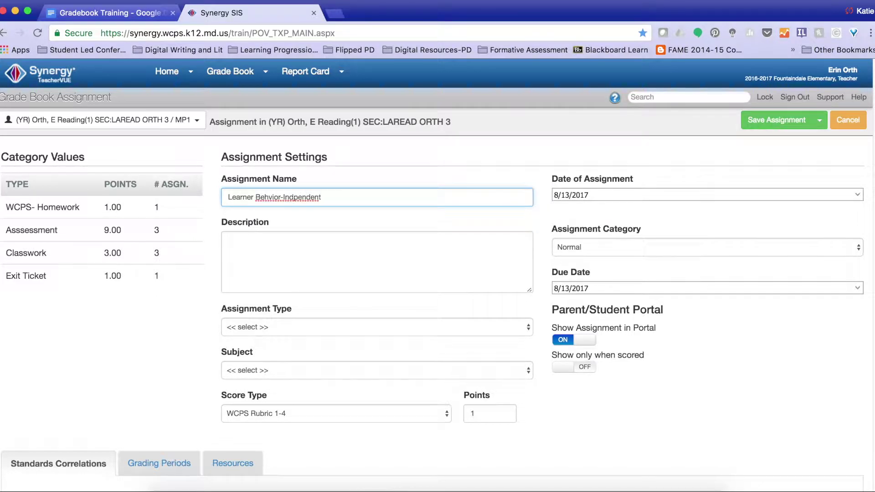
left_click(267, 241)
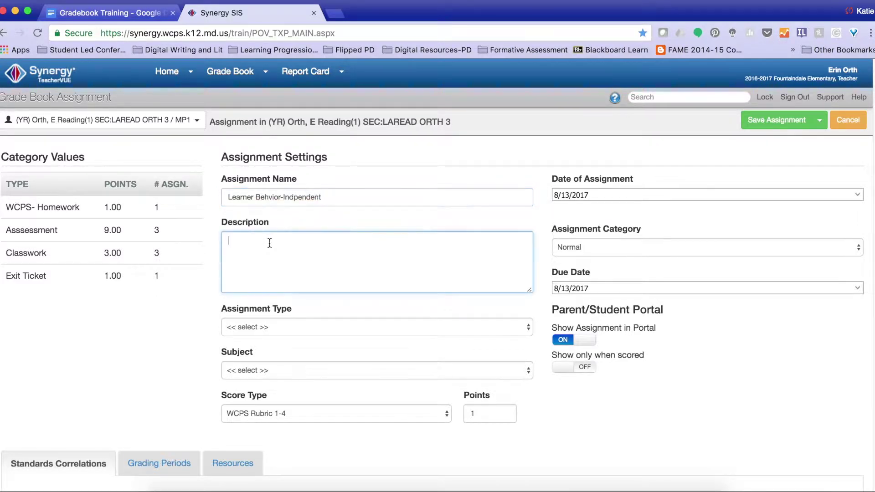
type("Indepndent Learner Behavior")
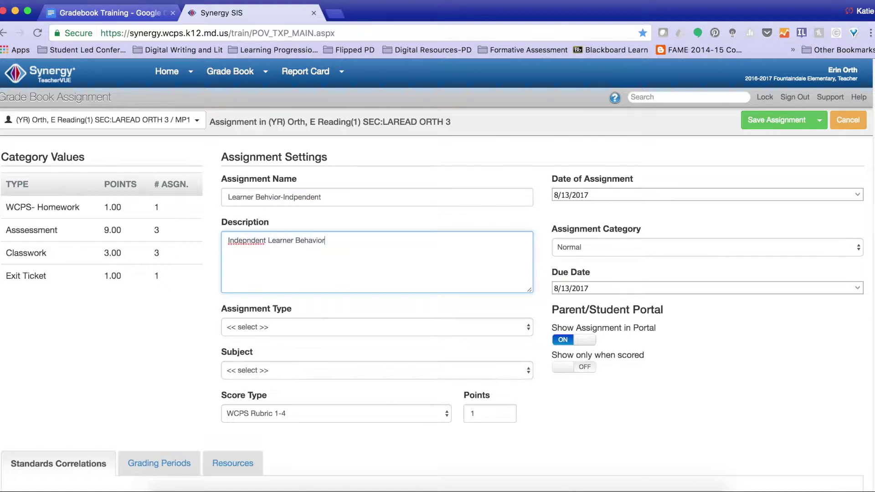
Correct 'Indepndent' to 'Independent' in the description and add it to the dictionary
right_click(254, 240)
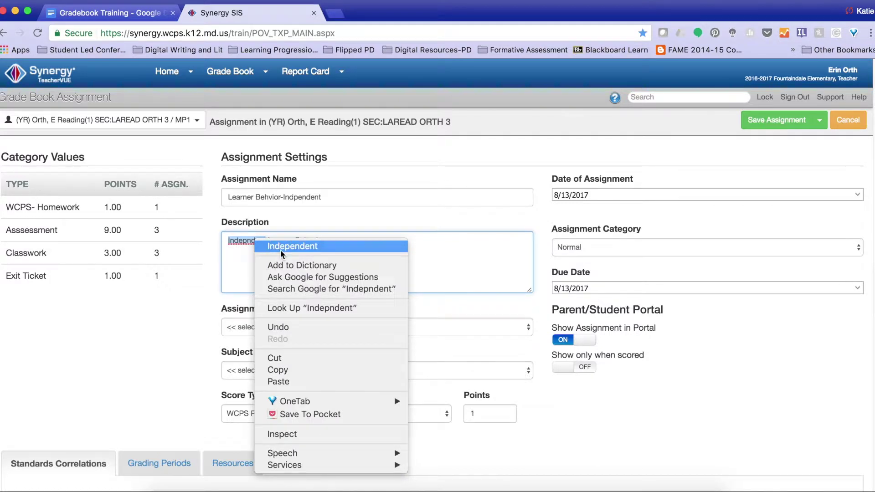
left_click(280, 250)
right_click(266, 241)
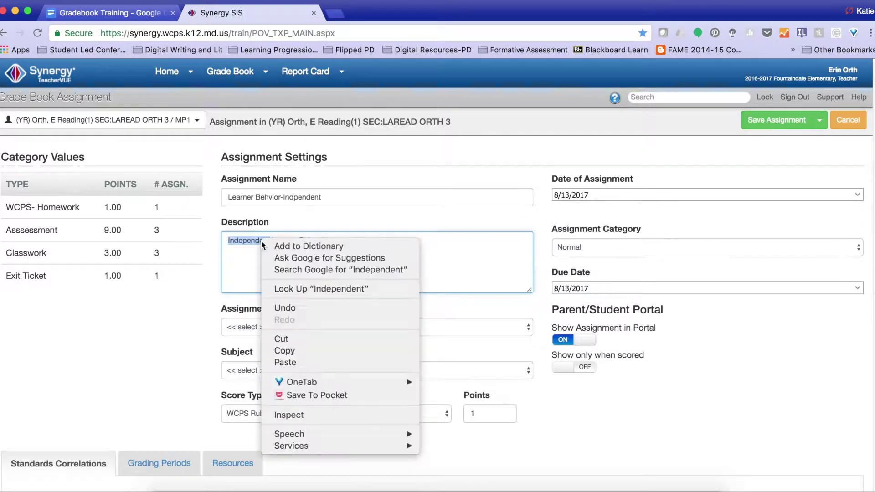
left_click(292, 247)
left_click(354, 249)
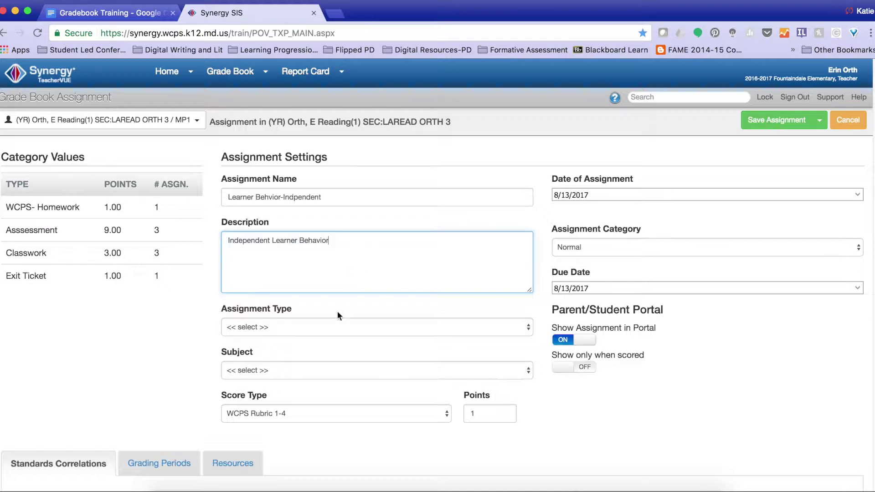
left_click(339, 328)
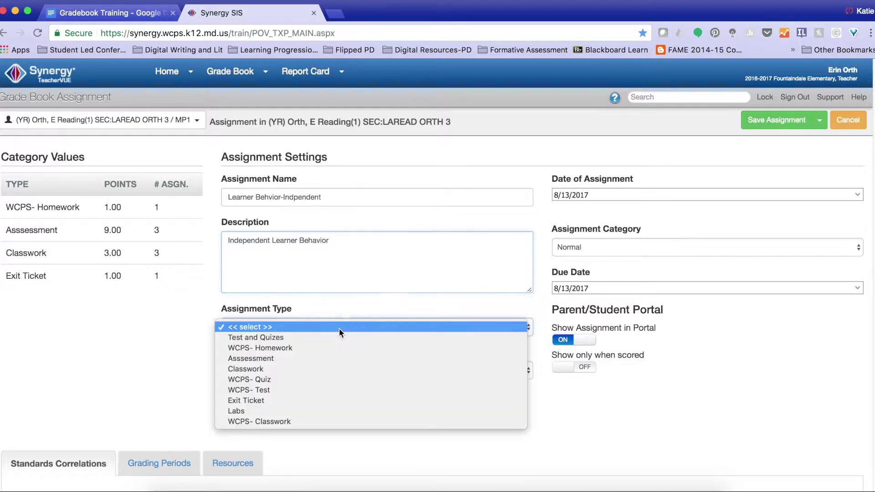
Set assignment type Classwork, subject Behavior, and score type WCPS Standards Rubric 1-4
left_click(330, 369)
left_click(331, 369)
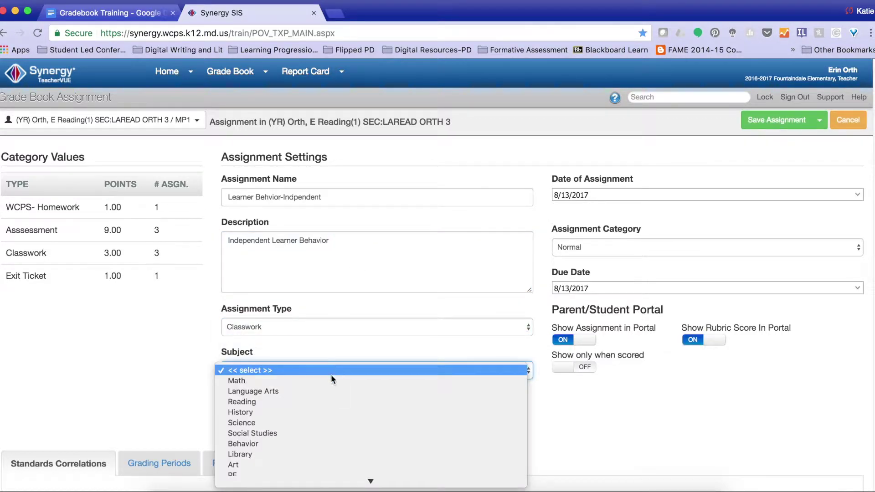
left_click(324, 444)
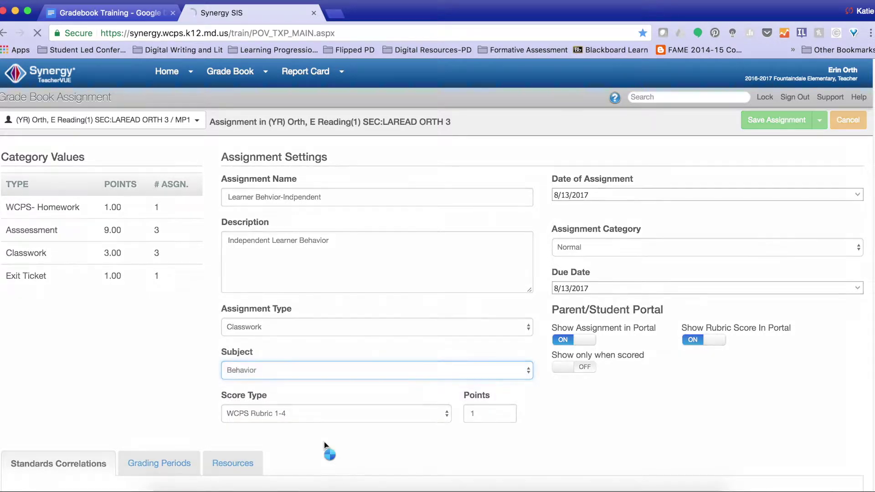
left_click(332, 414)
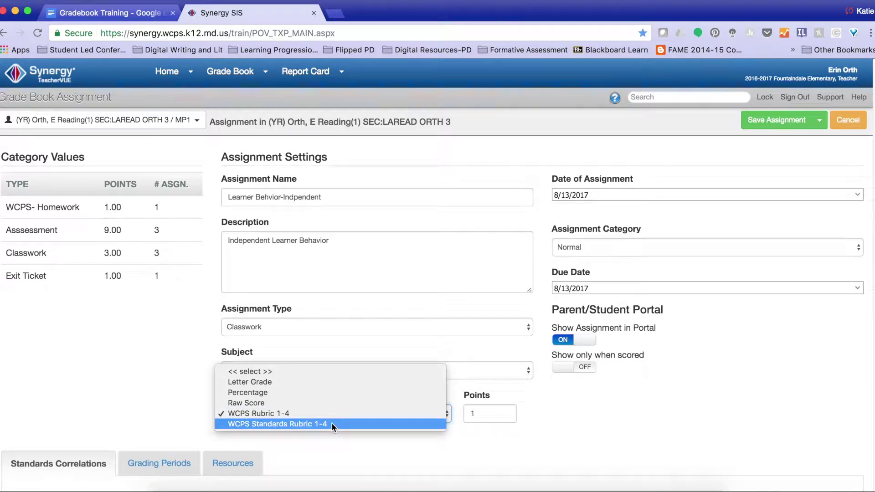
left_click(332, 423)
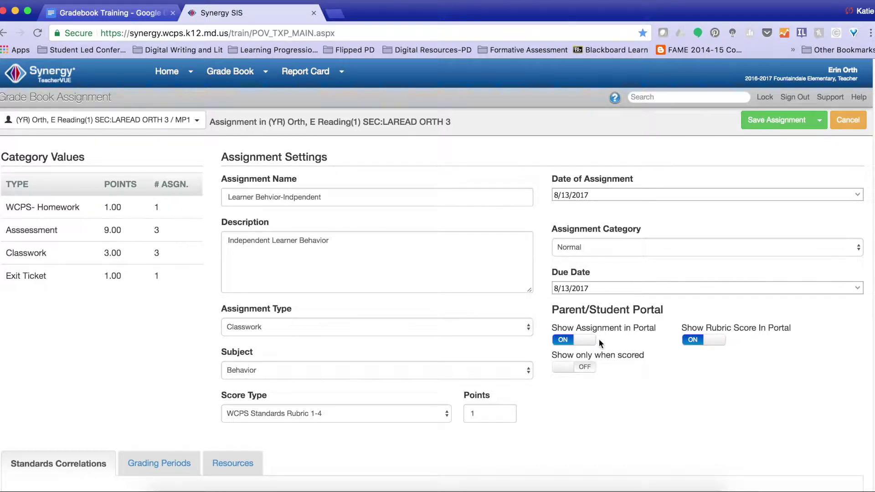
From All Standards, browse English Language Arts to Grade 3 MP 1 Learner Behaviors and attach 3MP1.ELA.LB1
scroll(590, 347, "down", 6)
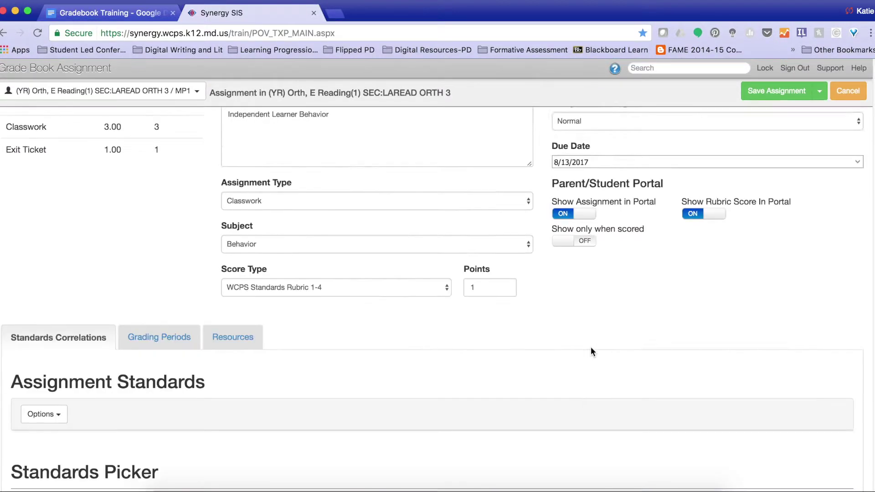
scroll(591, 351, "down", 2)
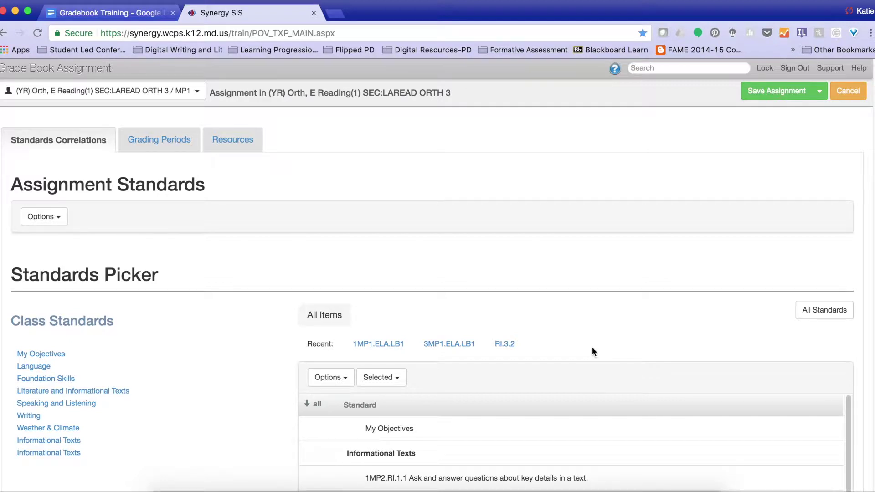
left_click(813, 316)
scroll(597, 393, "down", 1)
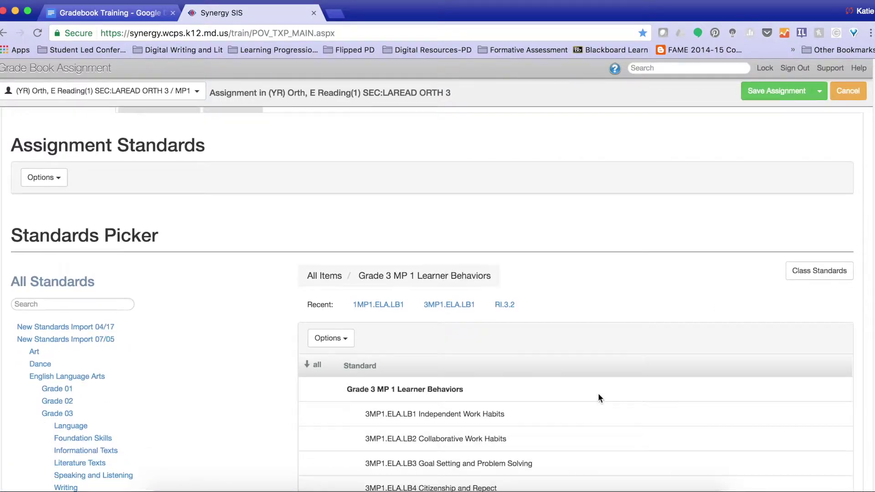
scroll(598, 398, "down", 2)
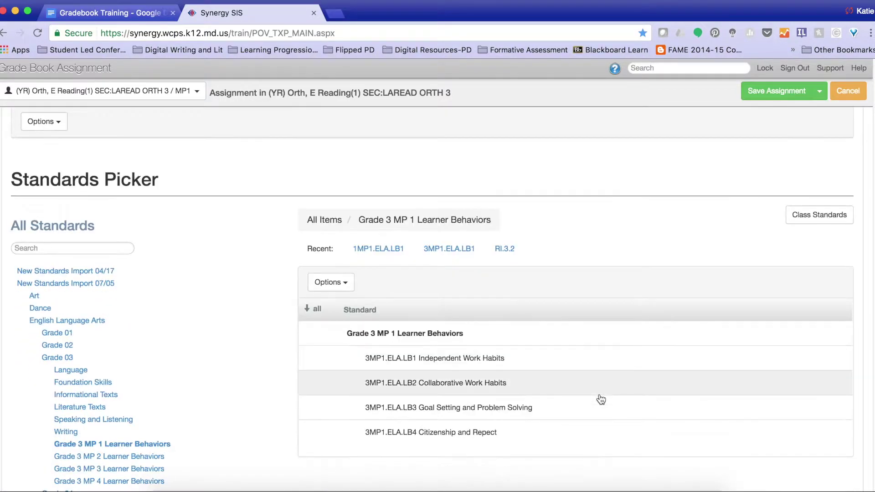
left_click(91, 323)
left_click(87, 333)
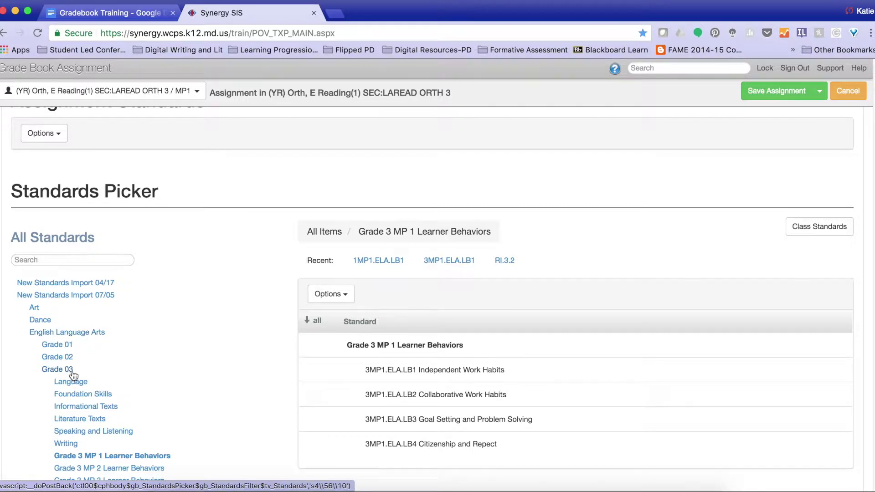
scroll(94, 399, "down", 2)
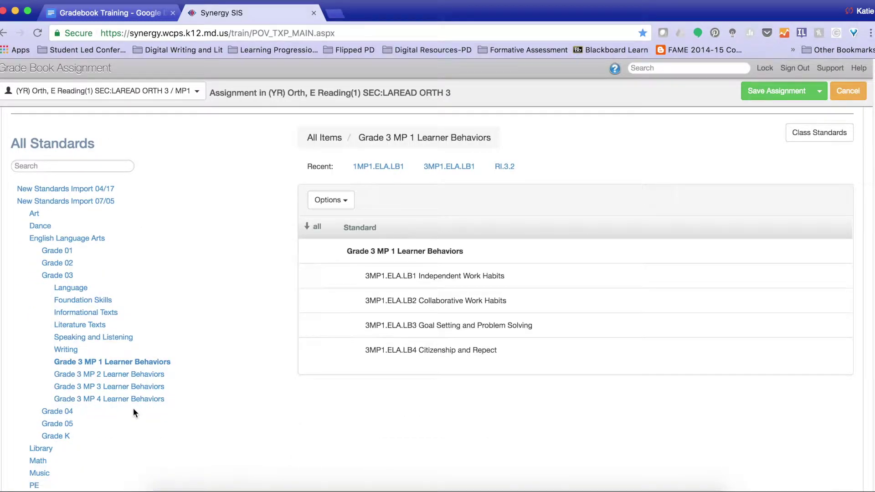
left_click(135, 364)
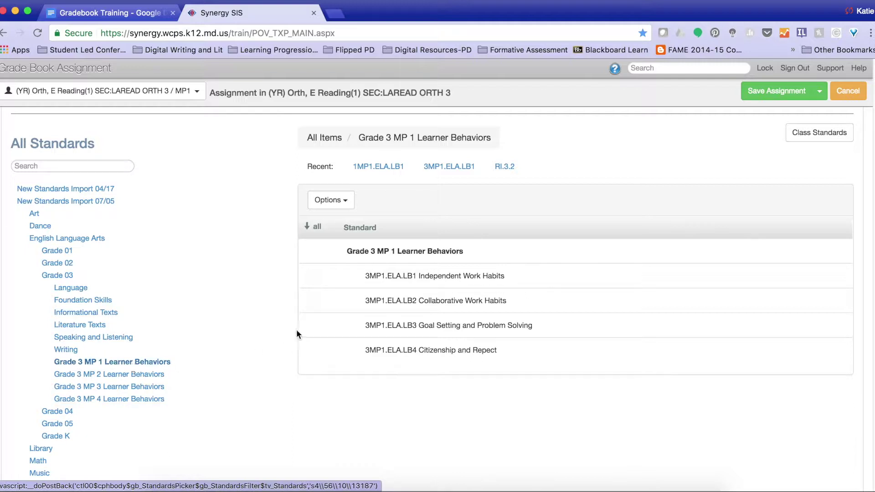
left_click(351, 278)
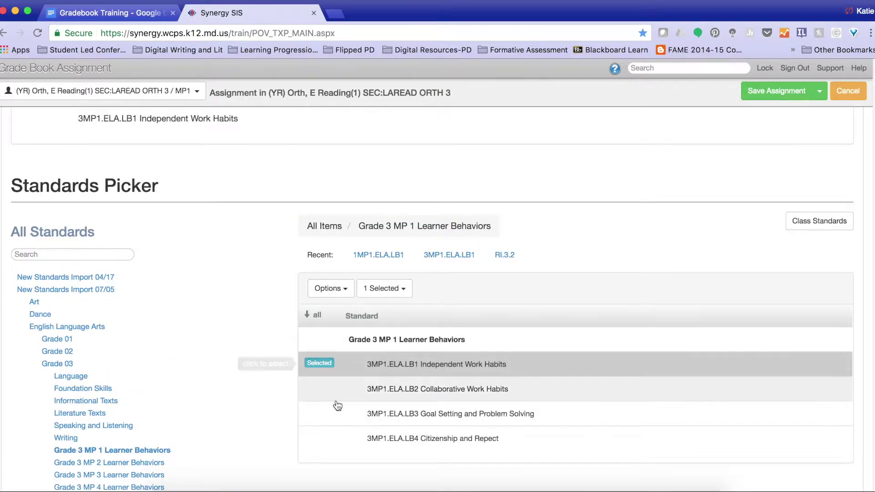
Collapse English Language Arts and expand Math > Grade 03 to view its Learner Behaviors sets
scroll(263, 418, "down", 3)
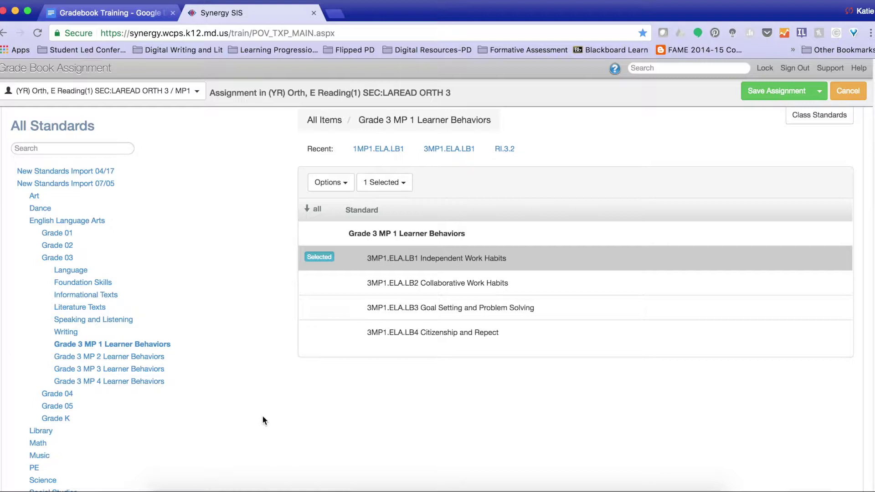
left_click(77, 221)
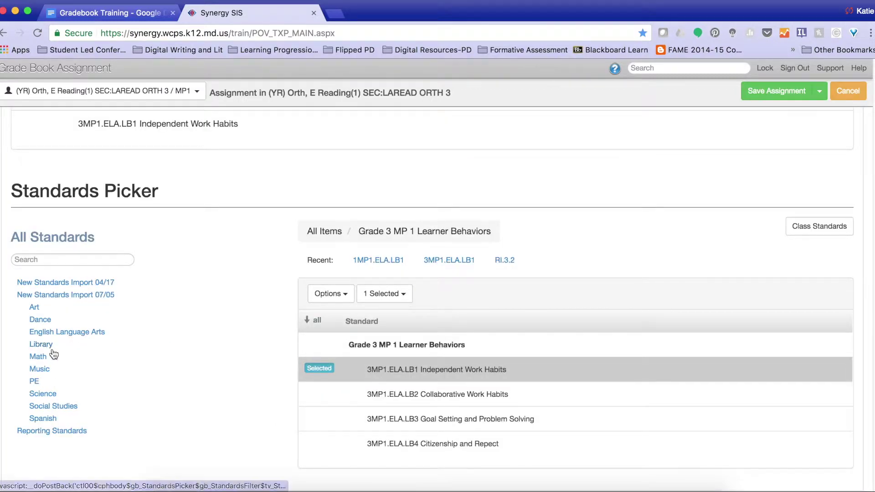
left_click(41, 358)
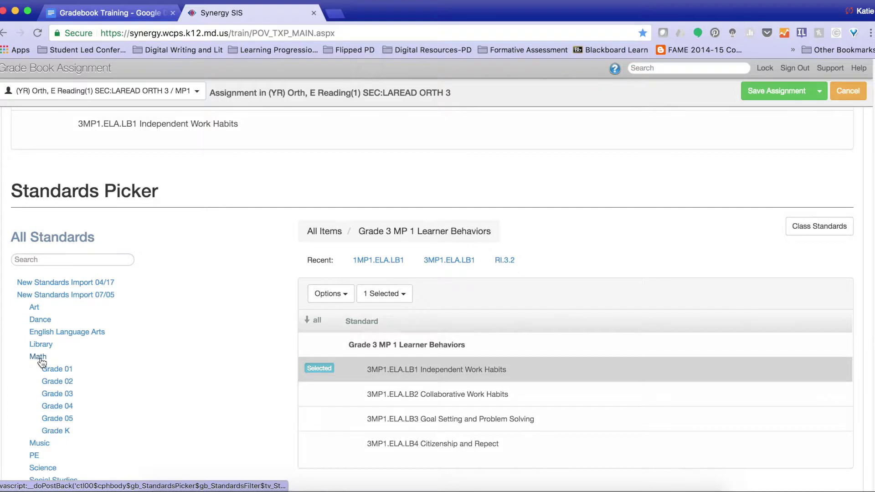
left_click(58, 395)
scroll(100, 403, "down", 3)
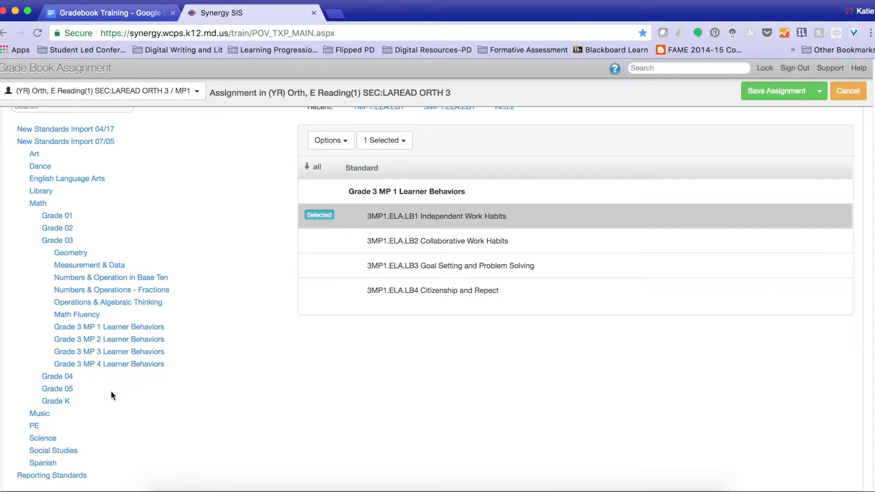
Return to the top of the form and save the learner behavior assignment
scroll(337, 387, "up", 3)
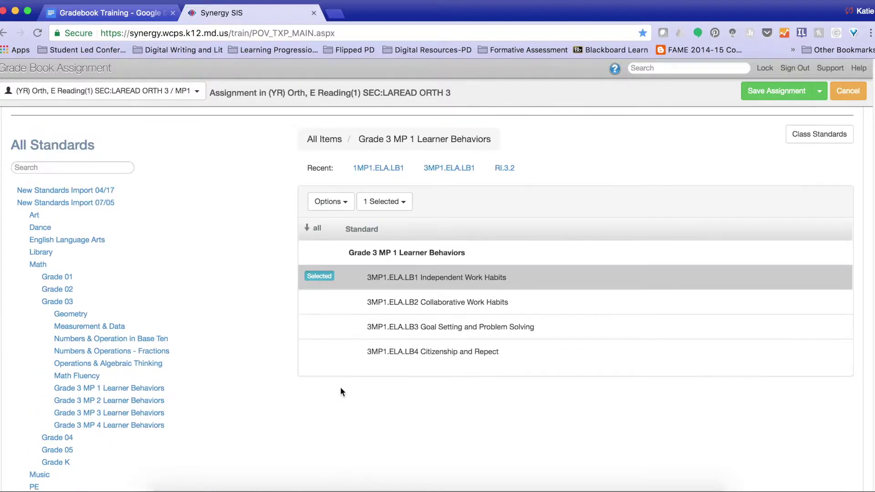
scroll(337, 354, "up", 20)
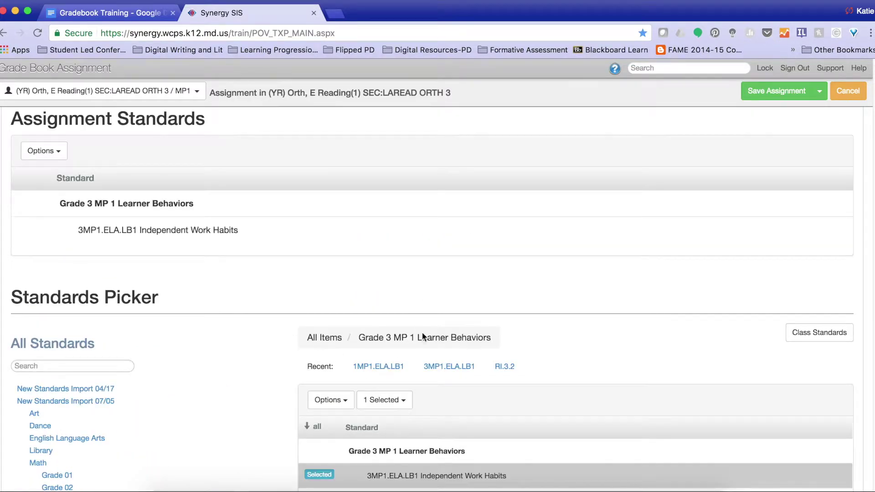
scroll(292, 268, "up", 4)
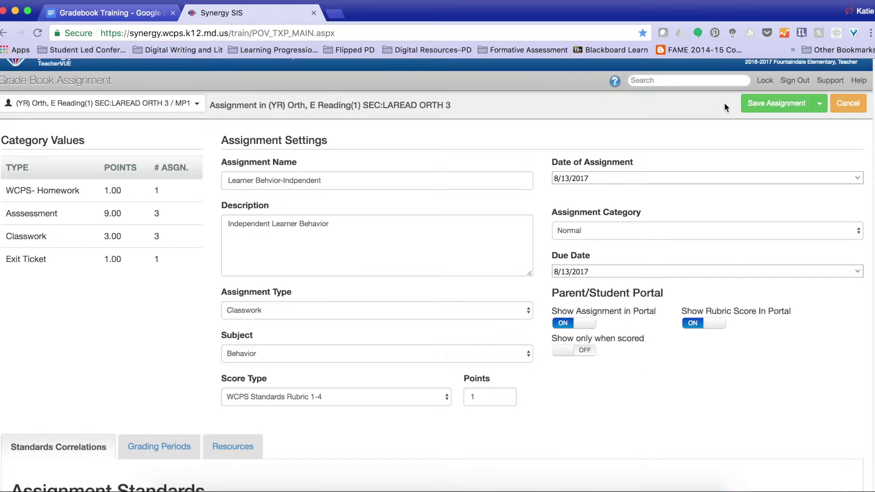
left_click(761, 105)
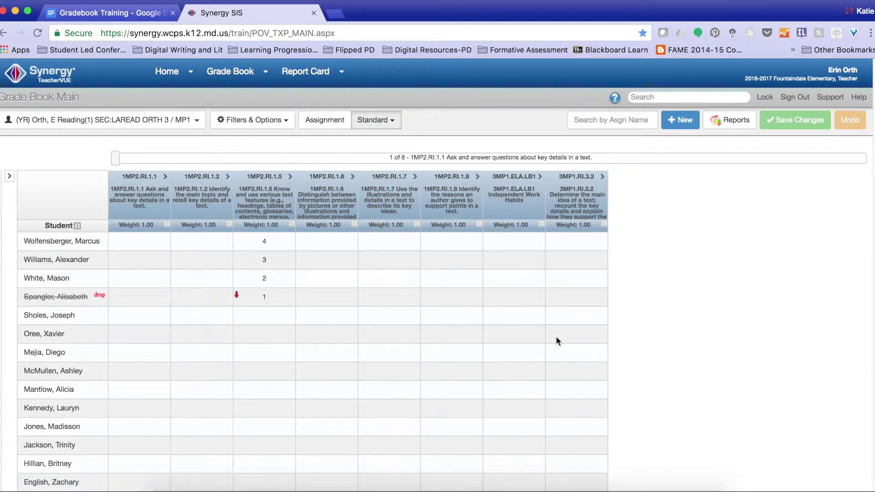
Expand the 3MP1.ELA.LB1 column to reveal its linked Classwork assignment
left_click(540, 177)
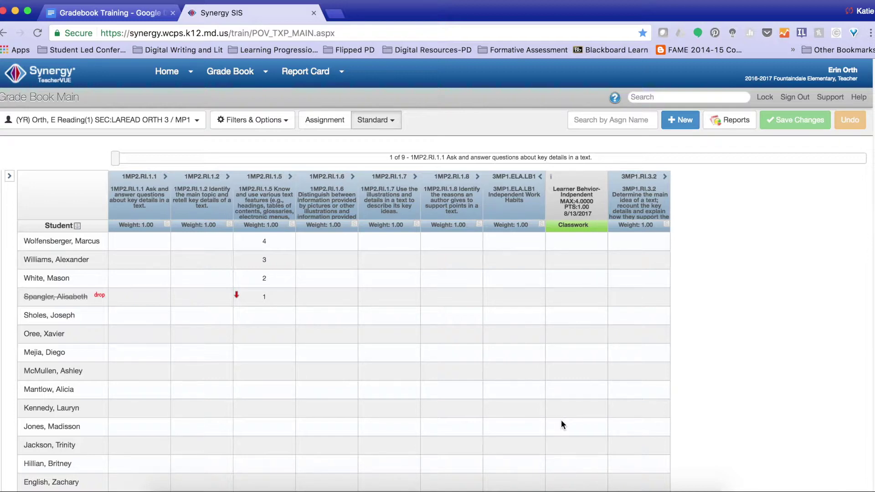
mouse_move(248, 80)
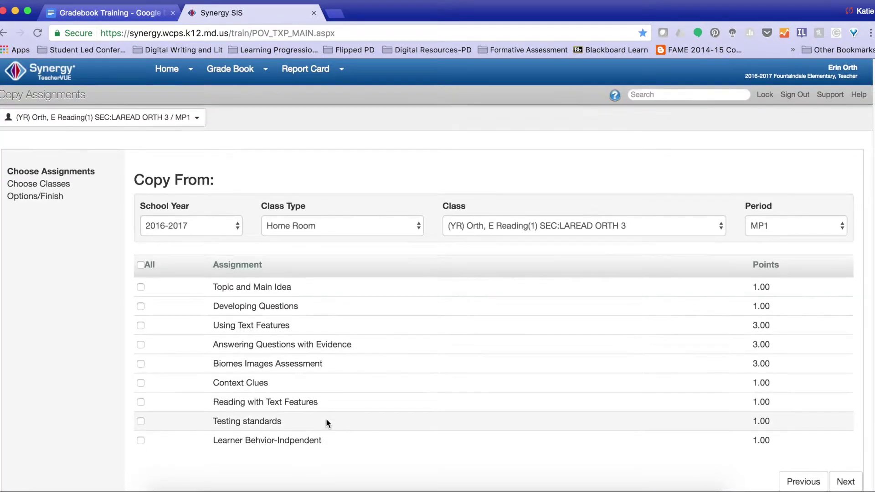
In Copy Assignments, select Learner Behvior-Indpendent from Period 1 Reading MP1 to copy
scroll(329, 417, "down", 1)
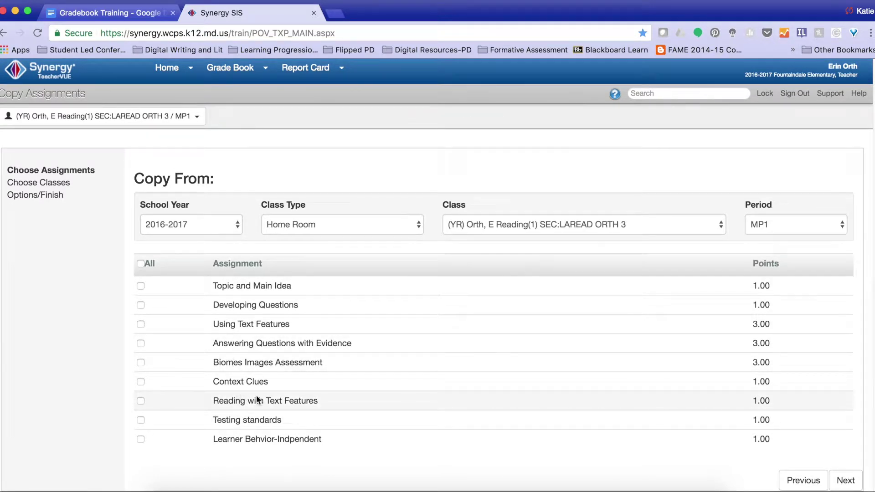
left_click(53, 121)
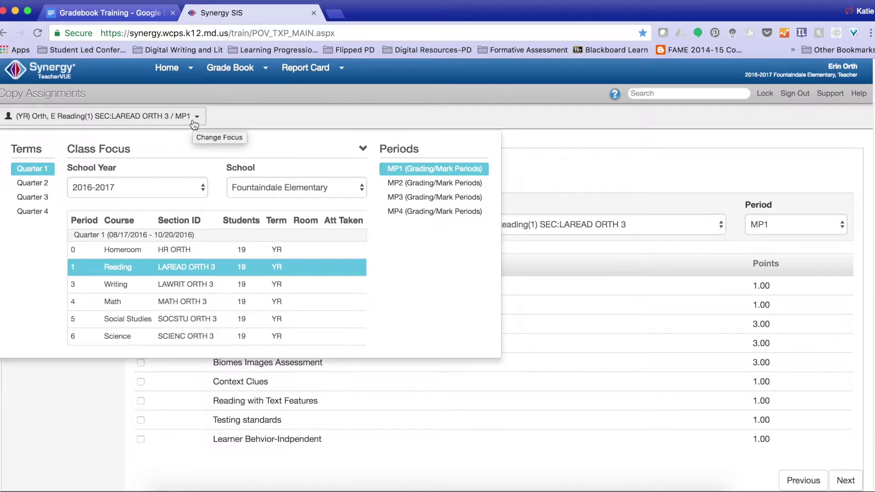
left_click(319, 421)
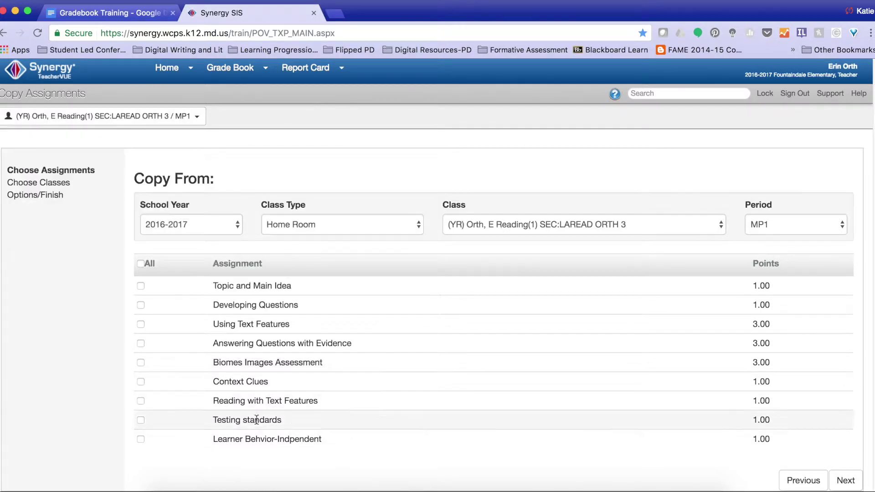
left_click(176, 121)
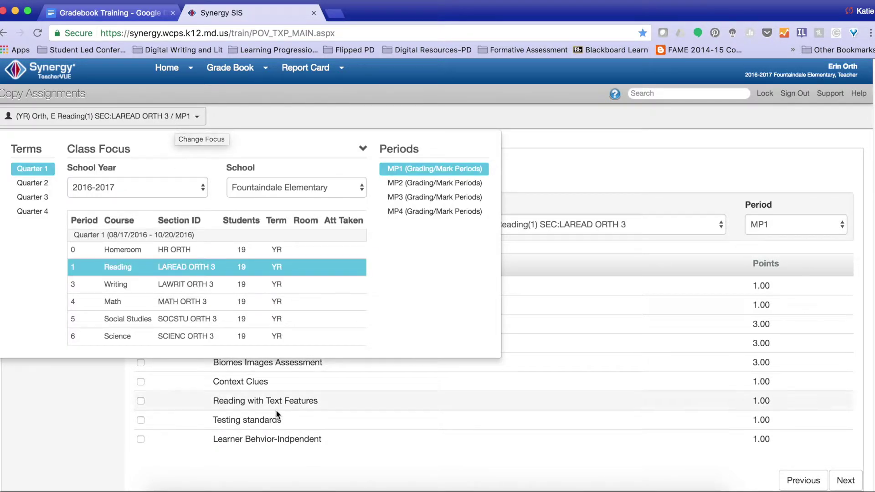
left_click(337, 438)
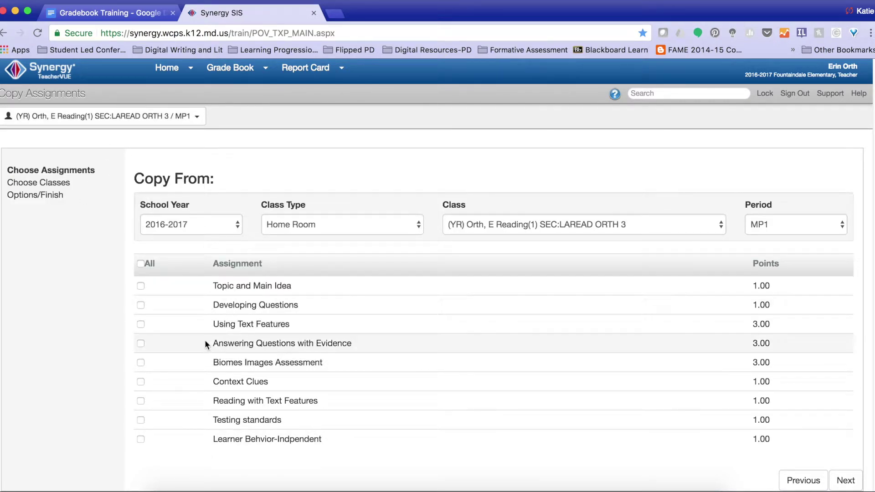
left_click(141, 440)
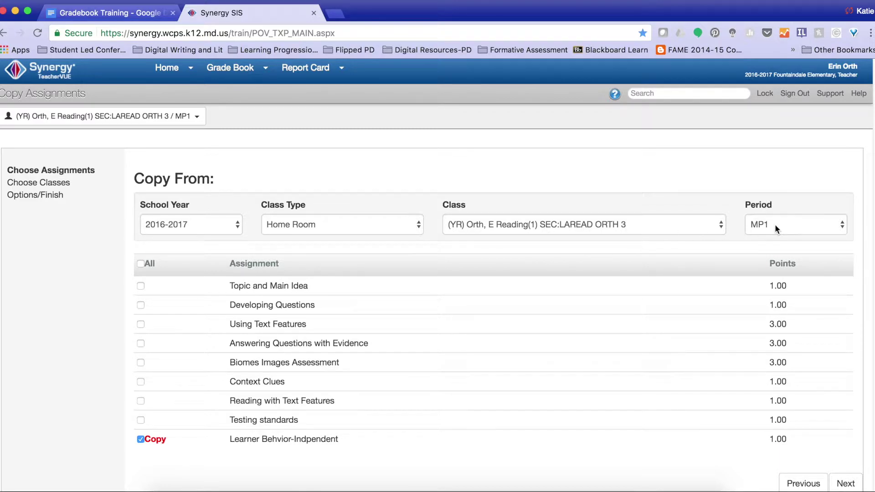
left_click(32, 183)
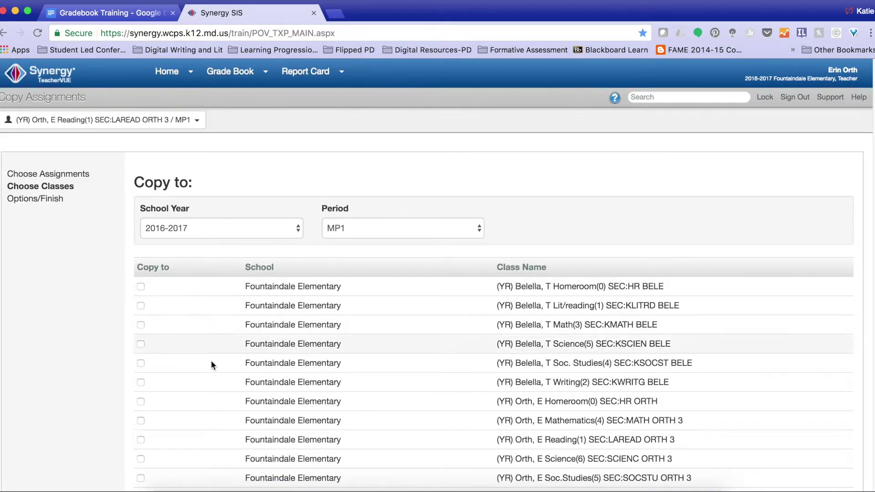
Set the copy destination to the Science(6) class in marking period MP2
scroll(217, 373, "down", 2)
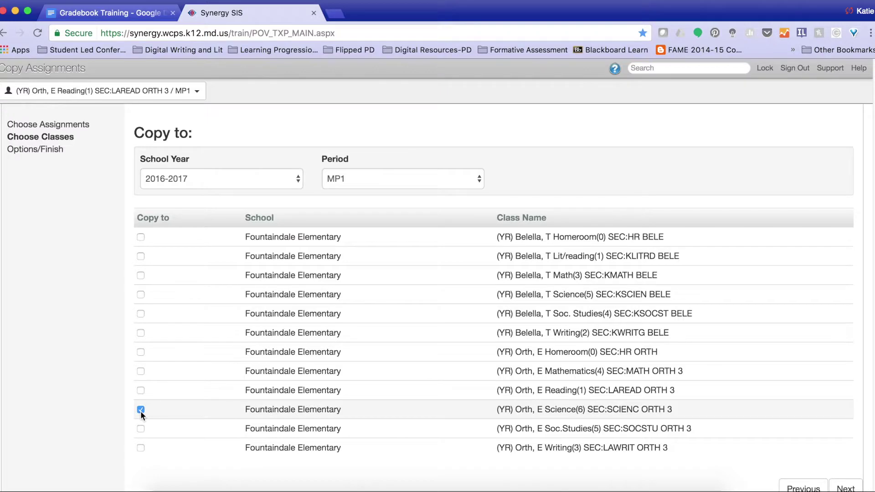
left_click(359, 176)
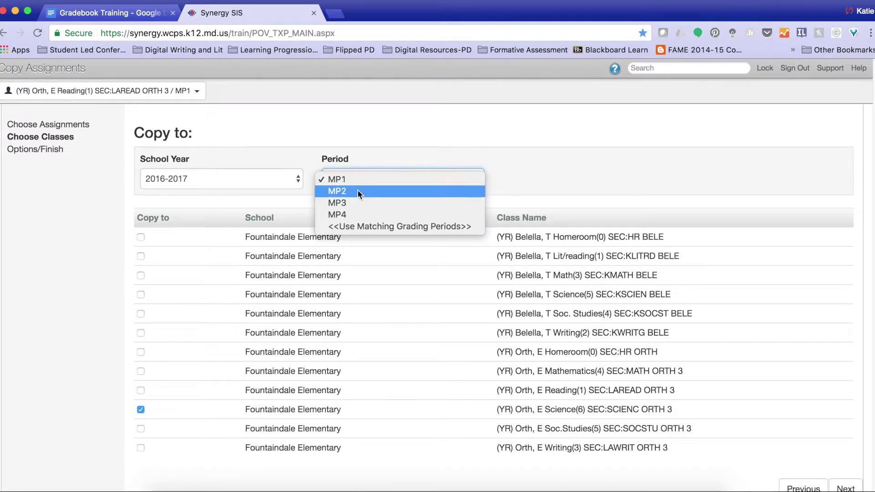
left_click(356, 193)
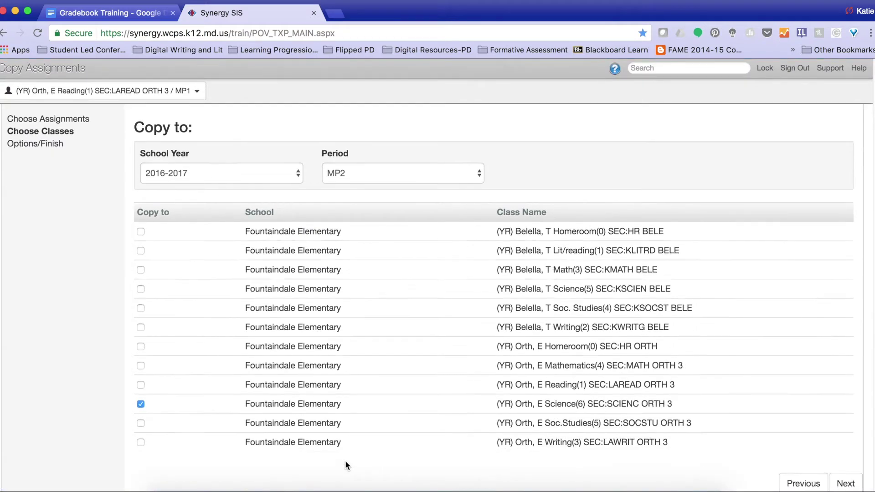
left_click(52, 142)
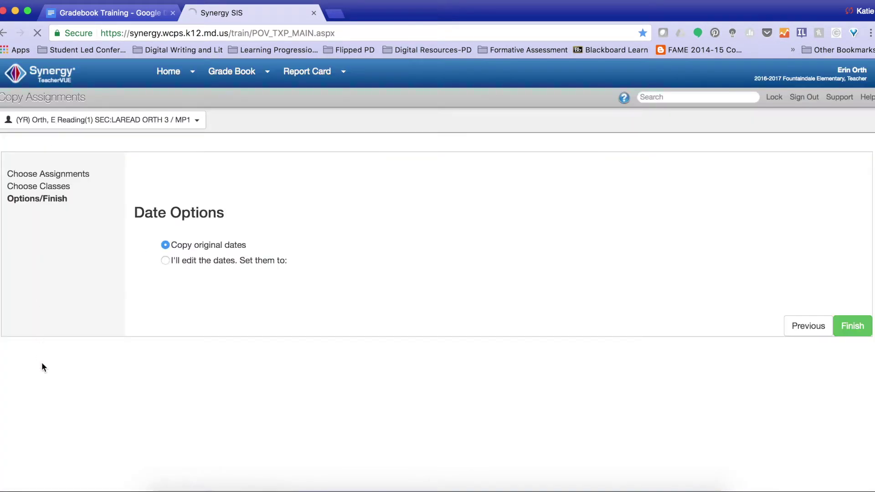
Choose "I'll edit the dates" and pick November 29, 2017 for both assignment and due dates
left_click(164, 261)
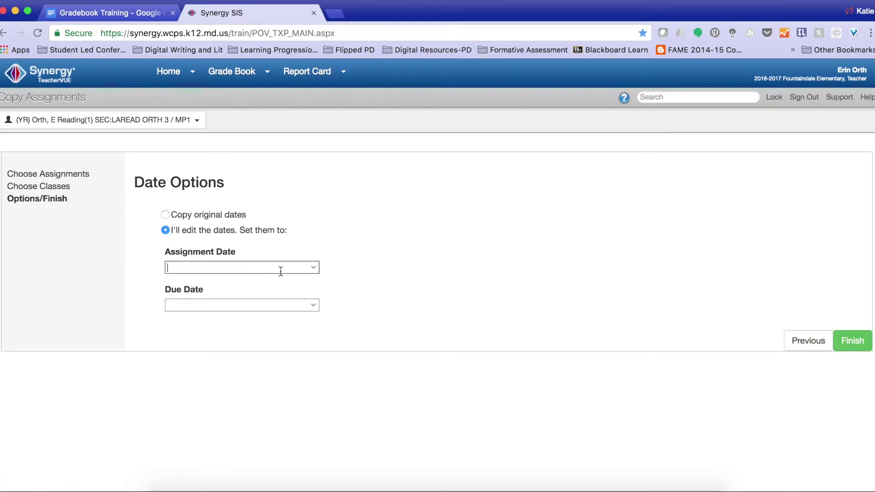
left_click(309, 272)
left_click(299, 281)
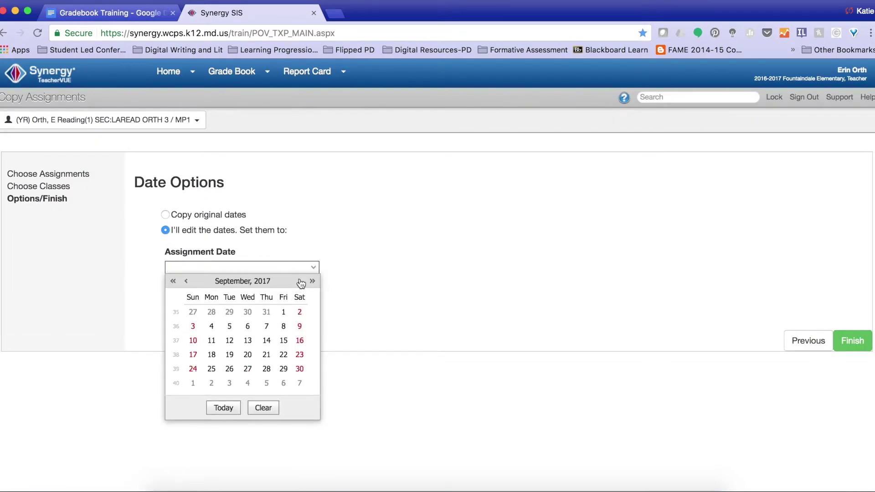
left_click(299, 281)
left_click(300, 281)
left_click(247, 369)
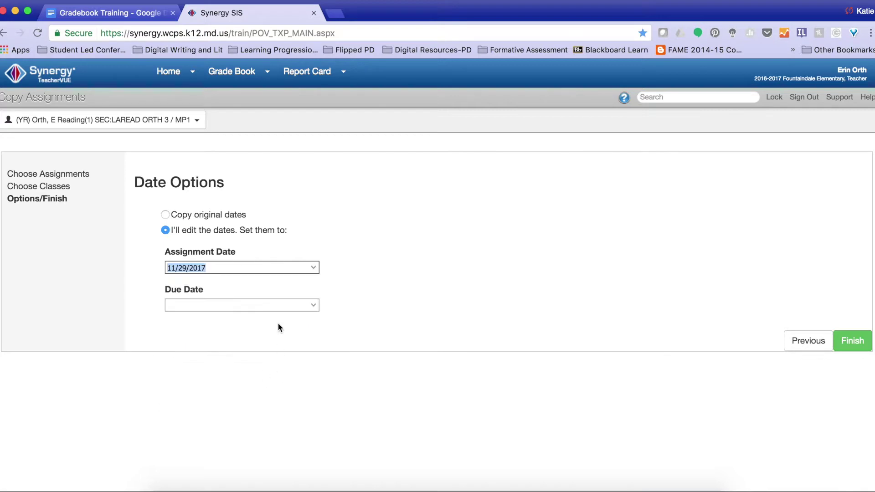
left_click(313, 305)
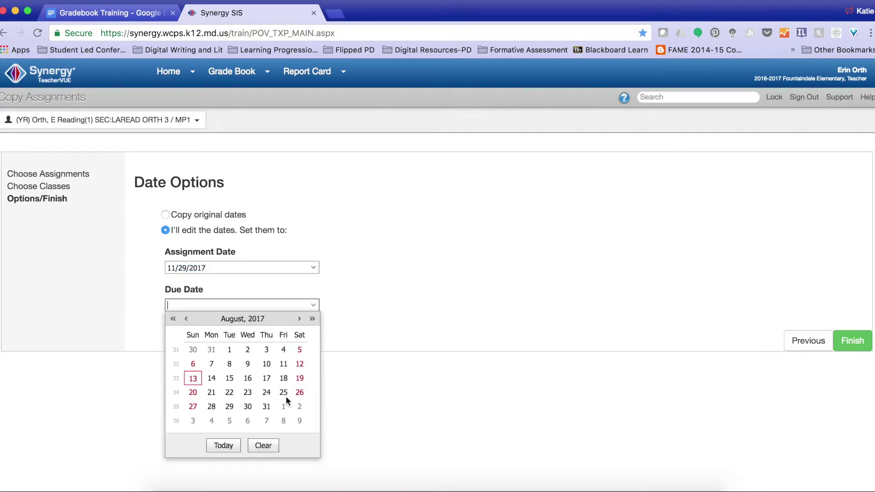
left_click(299, 319)
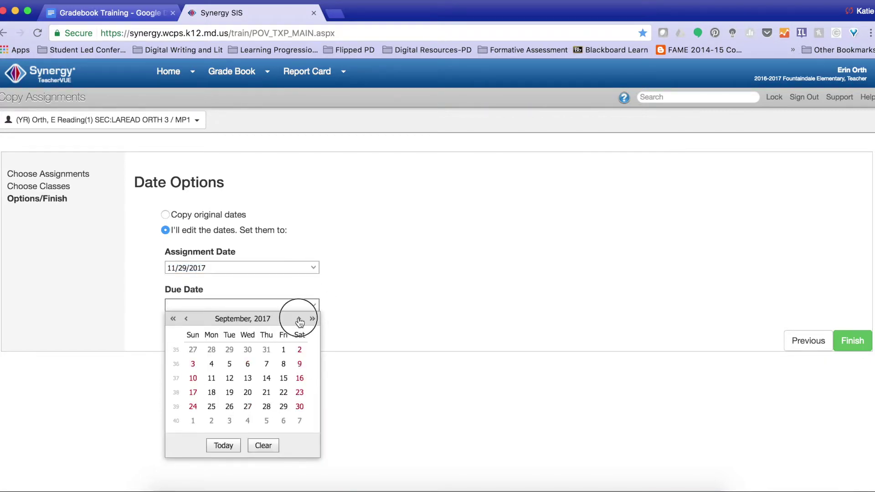
left_click(299, 318)
left_click(299, 318)
left_click(248, 406)
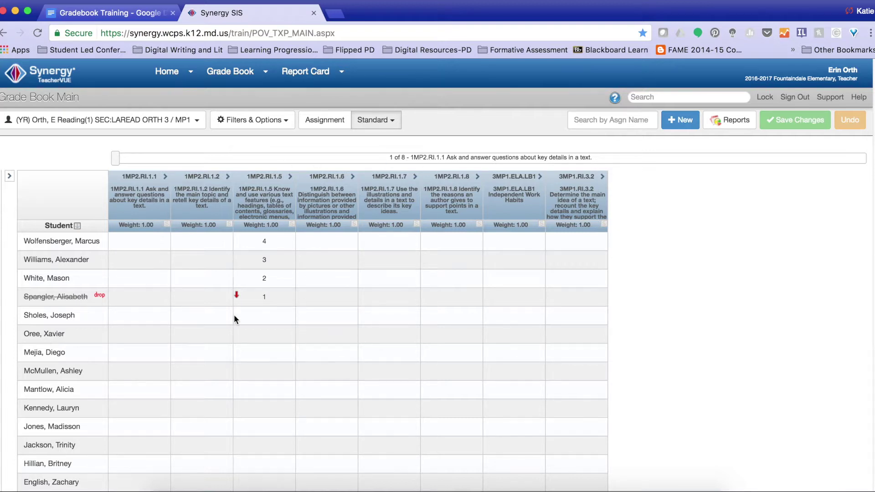
Switch the gradebook to marking period MP2
left_click(194, 121)
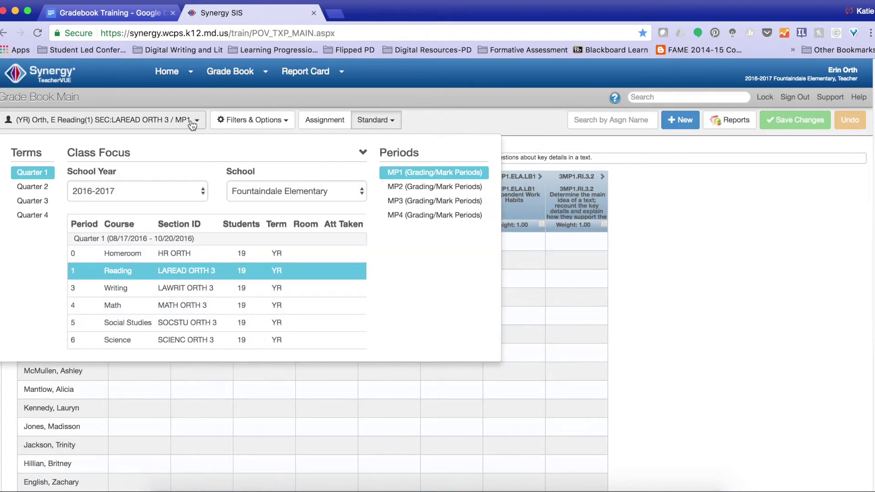
left_click(601, 404)
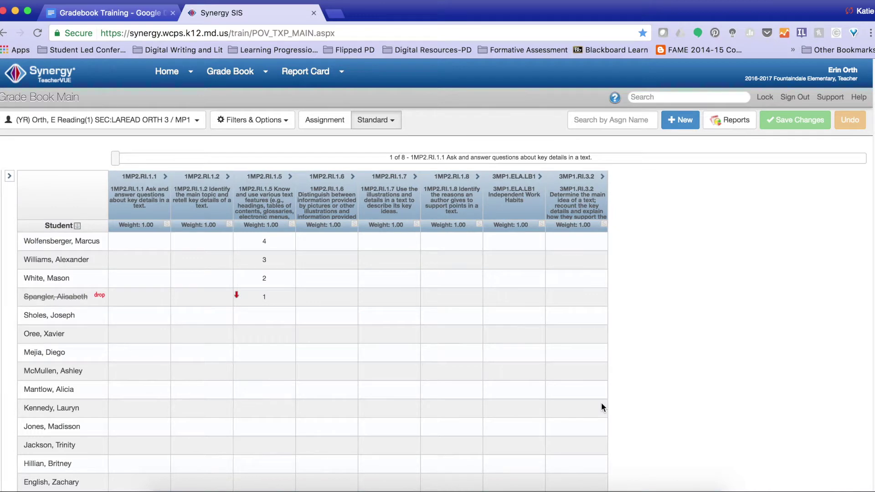
left_click(196, 124)
left_click(197, 127)
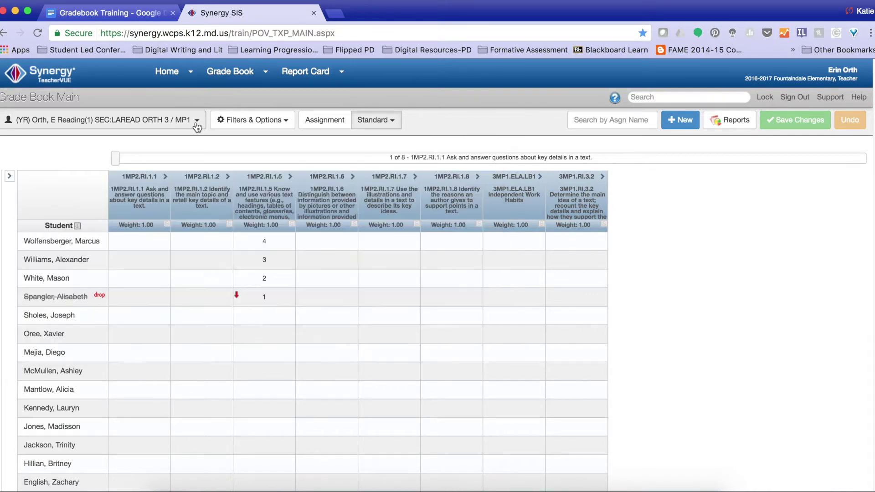
left_click(197, 126)
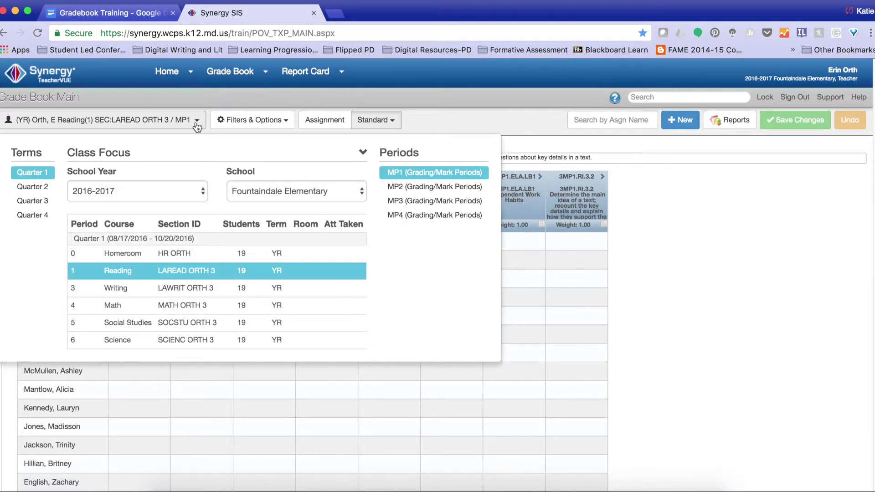
left_click(391, 186)
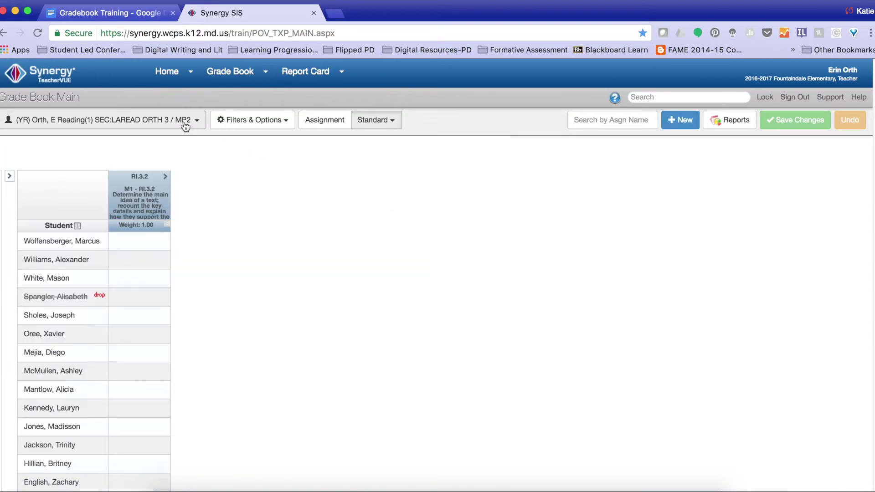
Switch to the Science class and expand Independent Work Habits to show the copied assignment
left_click(185, 126)
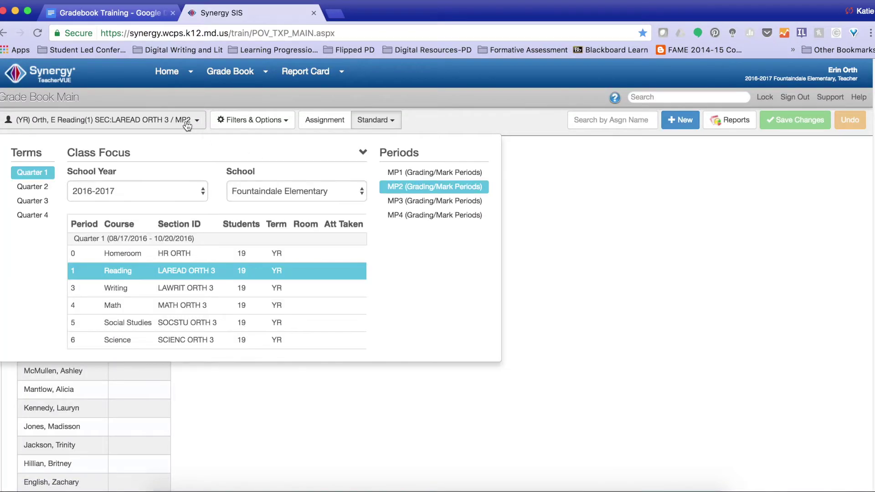
left_click(185, 340)
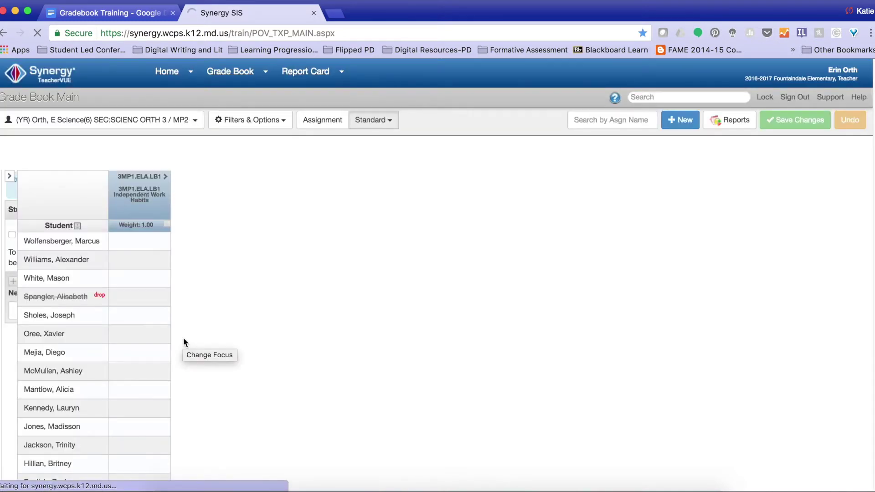
mouse_move(157, 203)
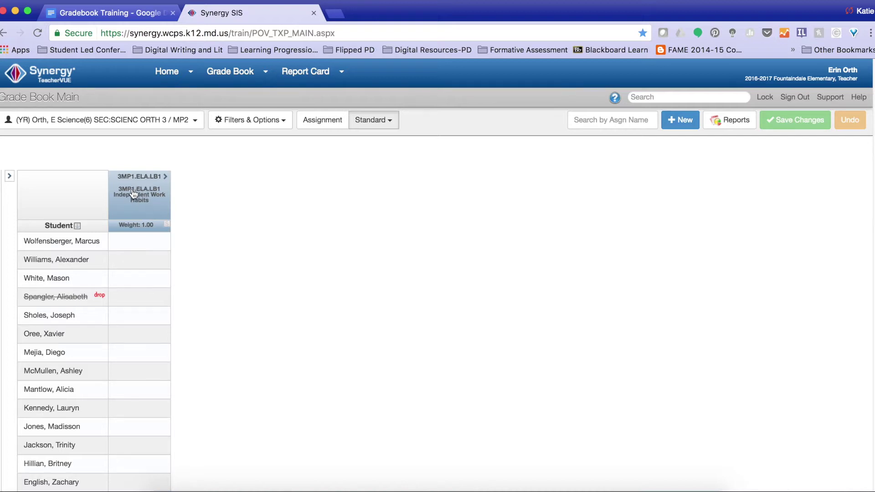
left_click(165, 177)
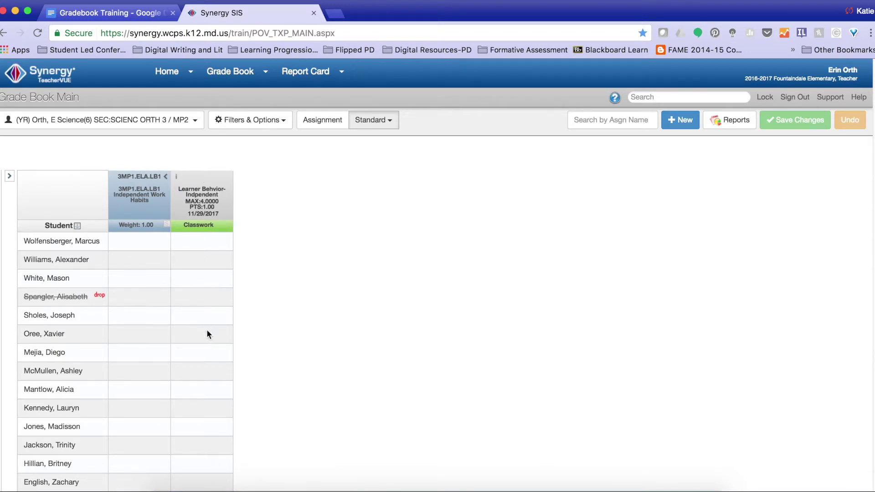
Edit the Learner Behavior assignment and change its name ending from Indpendent to Science
left_click(201, 209)
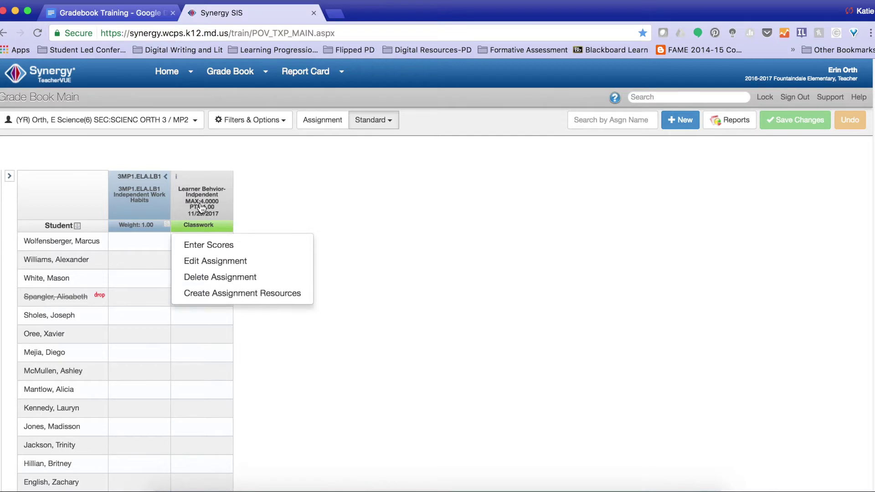
left_click(203, 265)
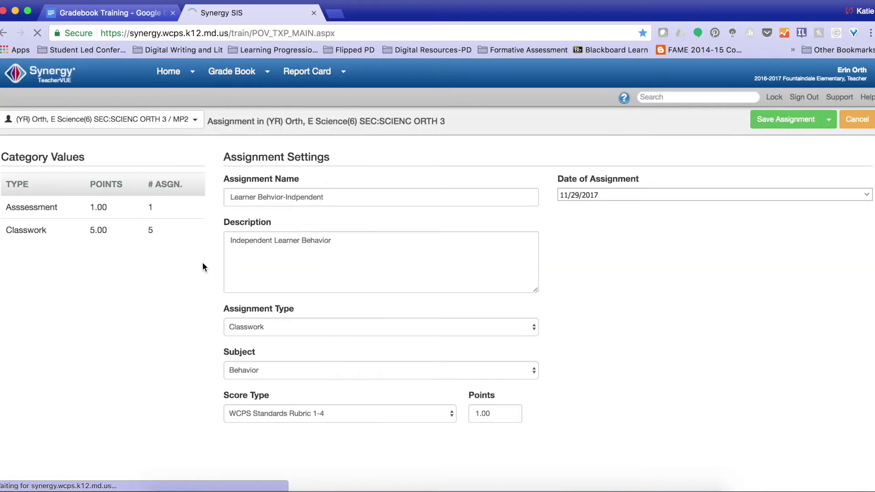
left_click(323, 199)
key("BackSpace")
key("BackSpace")
key("BackSpace")
key("BackSpace")
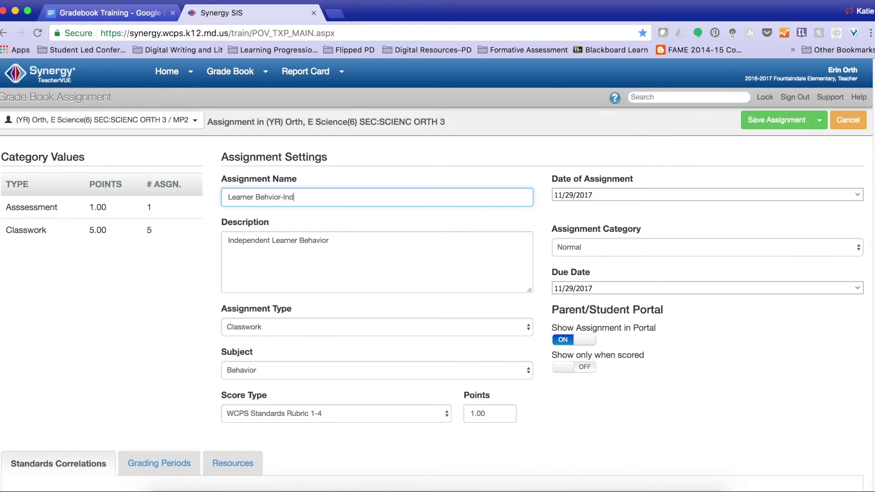
key("BackSpace")
key("BackSpace")
key("BackSpace")
key("BackSpace")
type("Sci")
scroll(335, 248, "down", 2)
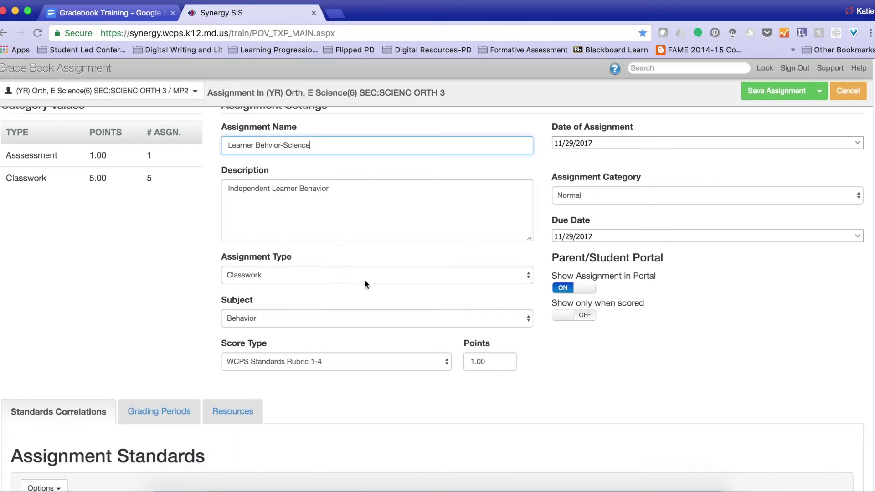
scroll(356, 296, "down", 10)
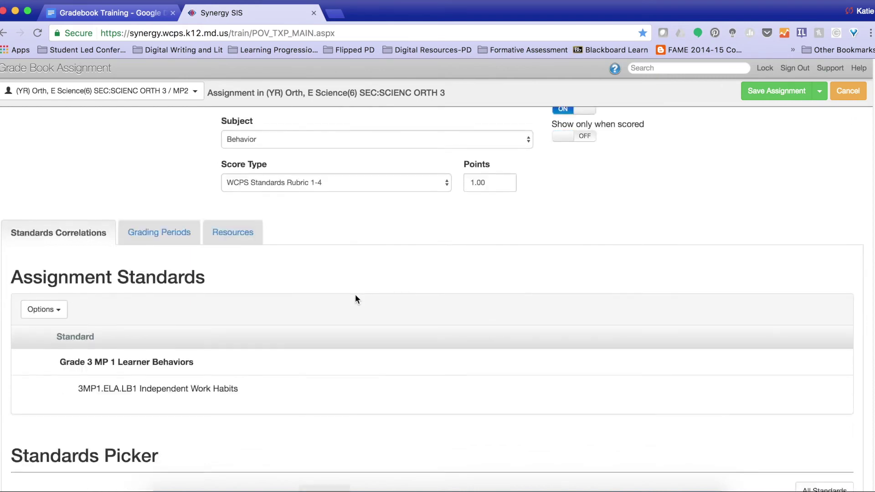
scroll(352, 290, "down", 3)
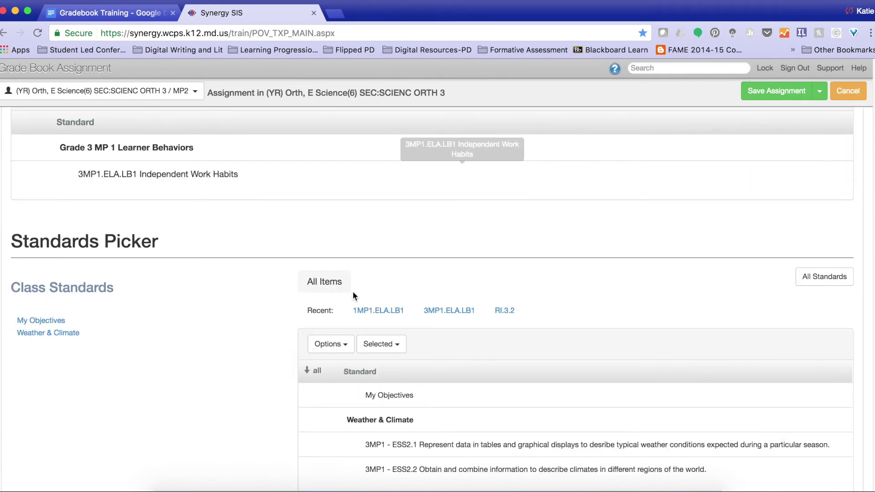
In All Standards, collapse English Language Arts and expand Science > Grade 03
left_click(813, 276)
scroll(158, 367, "down", 3)
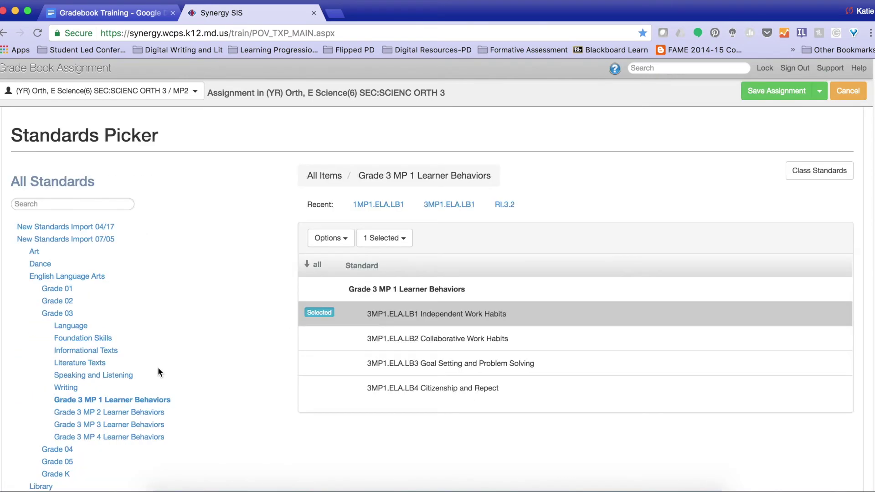
left_click(73, 218)
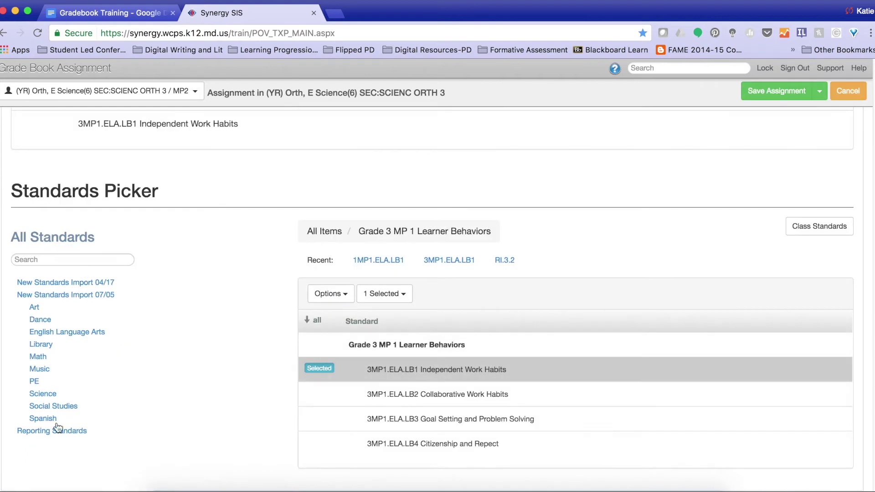
left_click(43, 394)
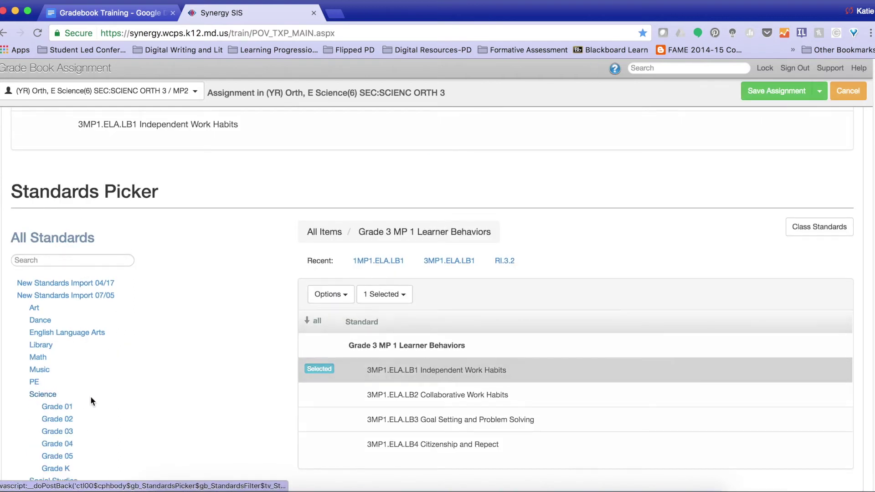
scroll(91, 395, "down", 1)
left_click(69, 402)
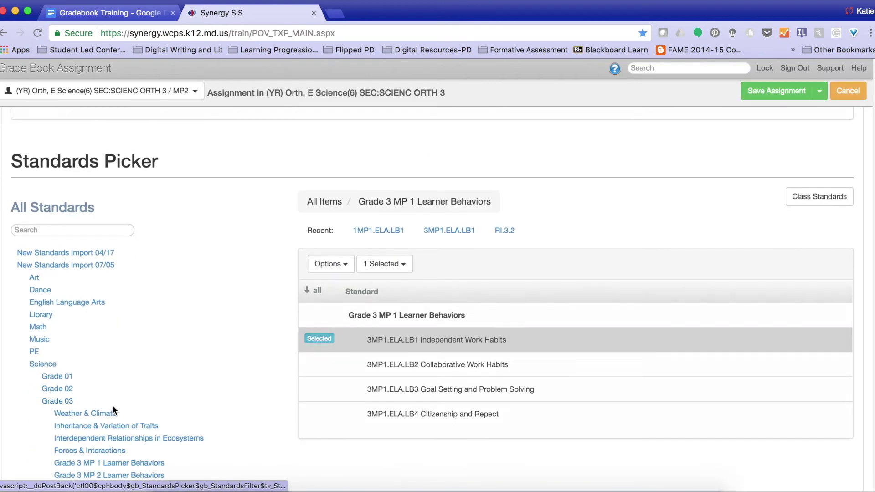
Link standard 3MP2.SCI.LB1 Independent Work Habits from Grade 3 MP 2 Learner Behaviors and save the assignment
scroll(116, 406, "down", 2)
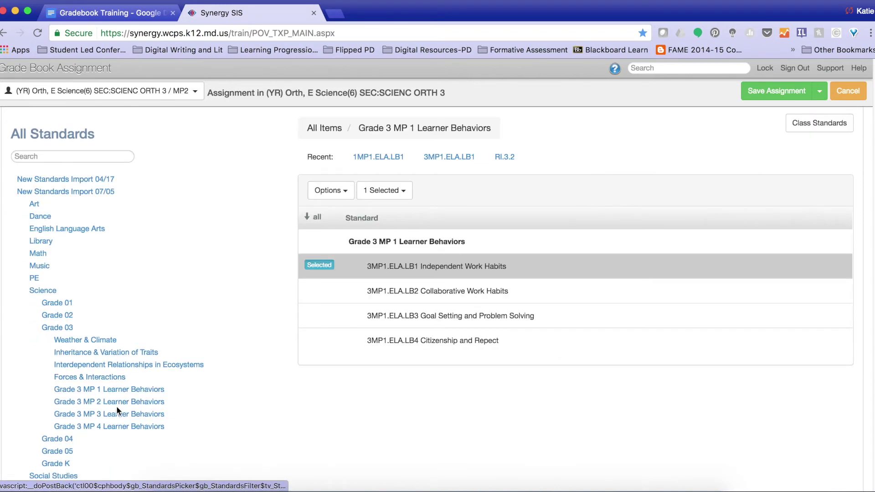
left_click(81, 404)
left_click(324, 273)
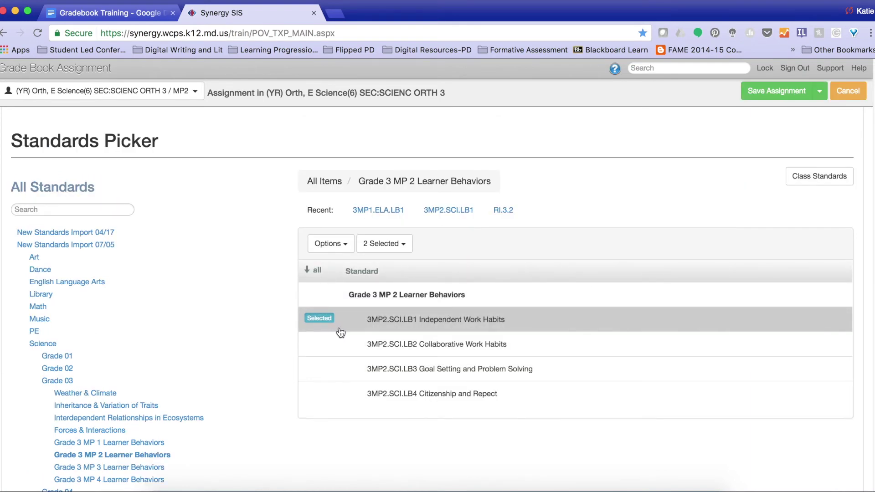
scroll(410, 322, "up", 15)
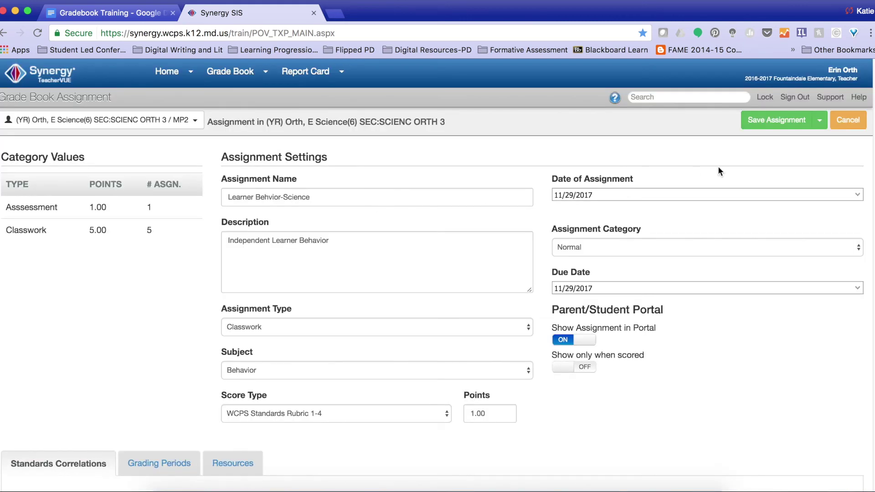
left_click(767, 120)
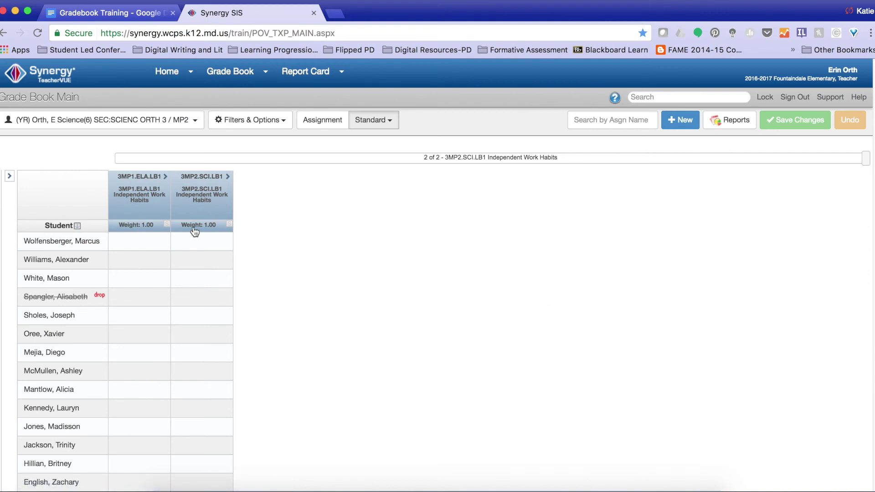
Expand the 3MP2.SCI.LB1 column to reveal the Learner Behavior Science assignment
left_click(227, 177)
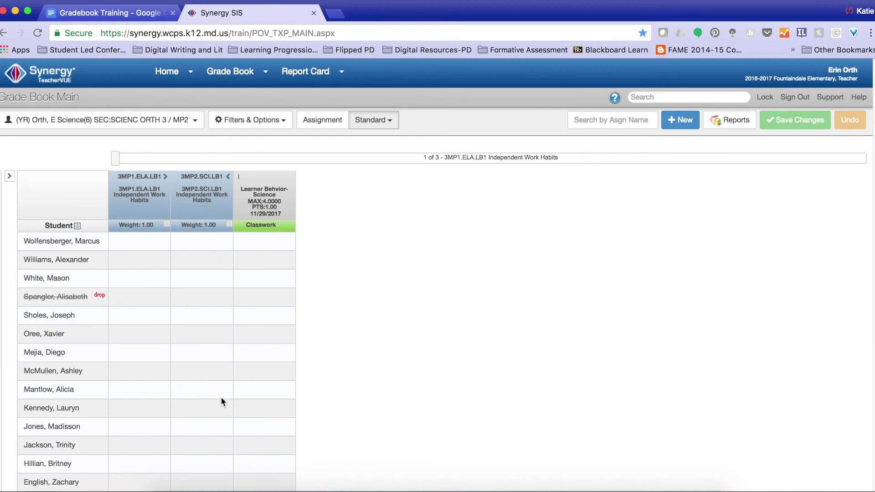